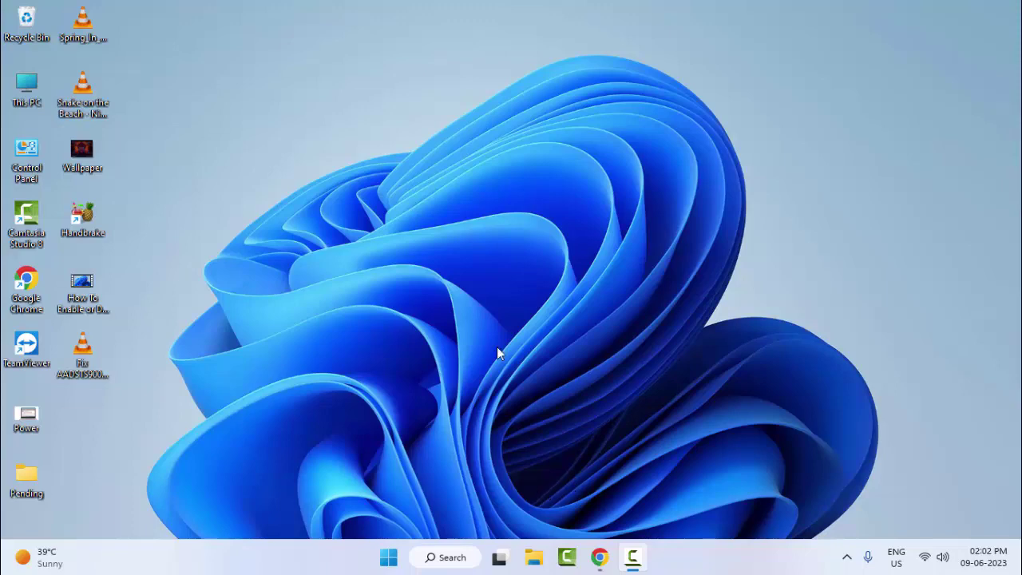
# Step: Search Windows for 'microsoft edge' and launch Microsoft Edge from the results
pyautogui.click(389, 556)
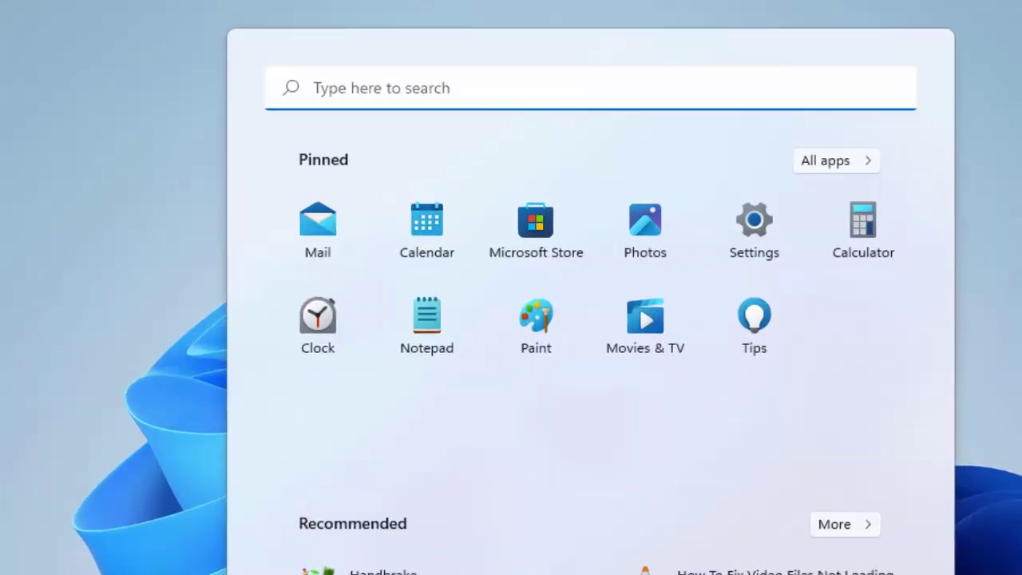
pyautogui.write('micr')
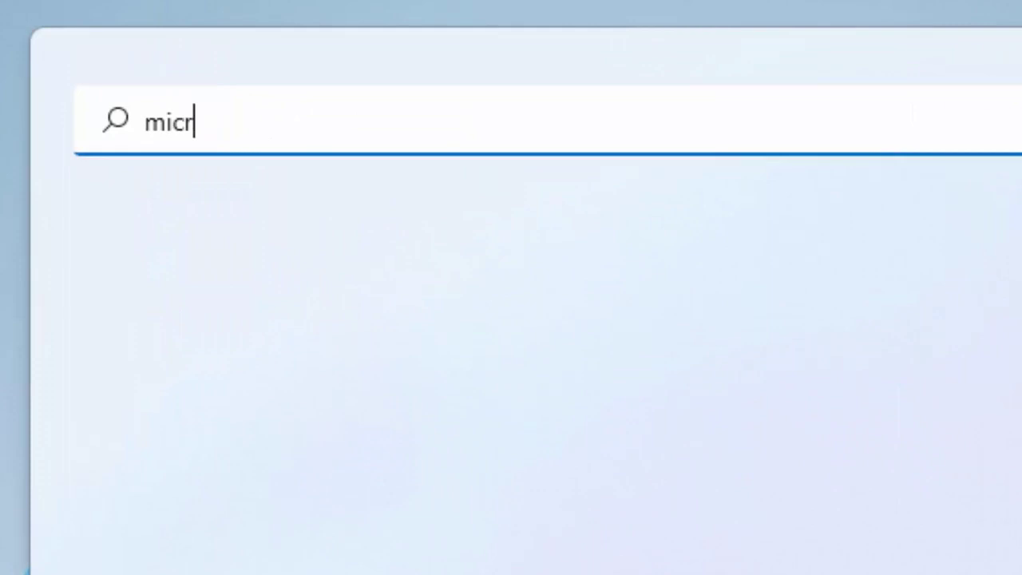
pyautogui.write('osoft edge')
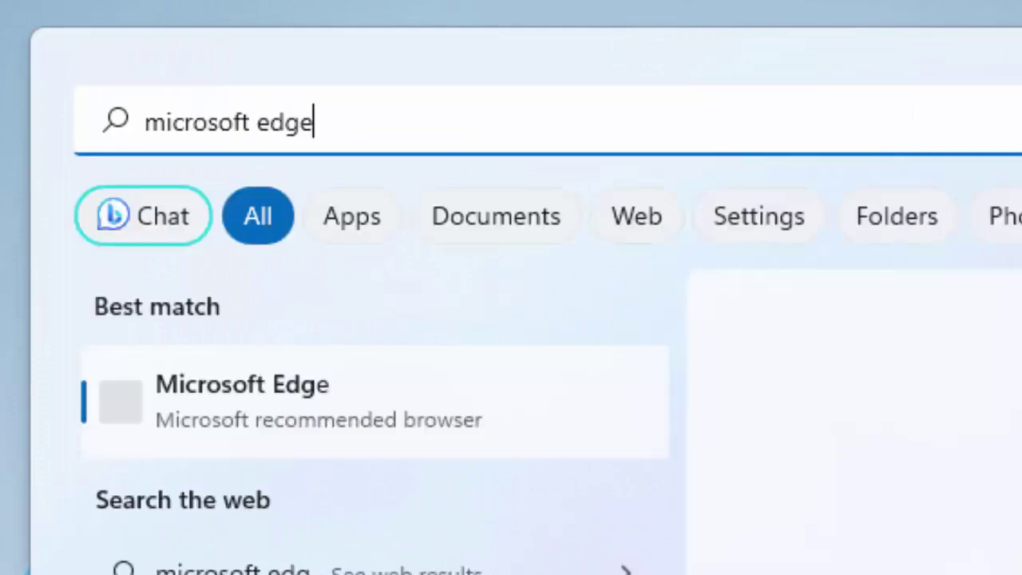
pyautogui.click(272, 407)
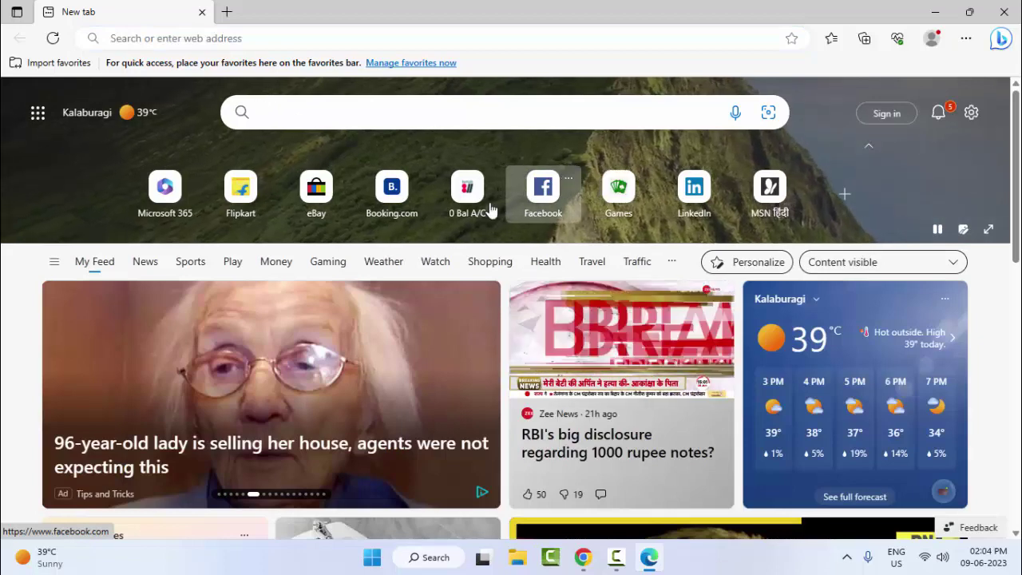
# Step: Clear Edge's history, downloads, cookies and cached files for All time
pyautogui.hotkey('ctrl', 'shift', 'Delete')
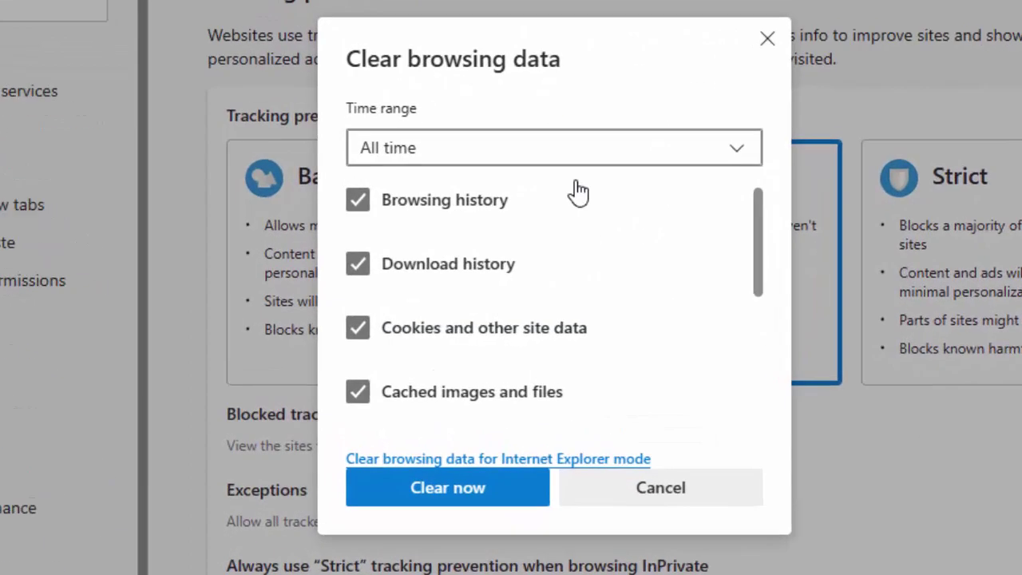
pyautogui.click(593, 159)
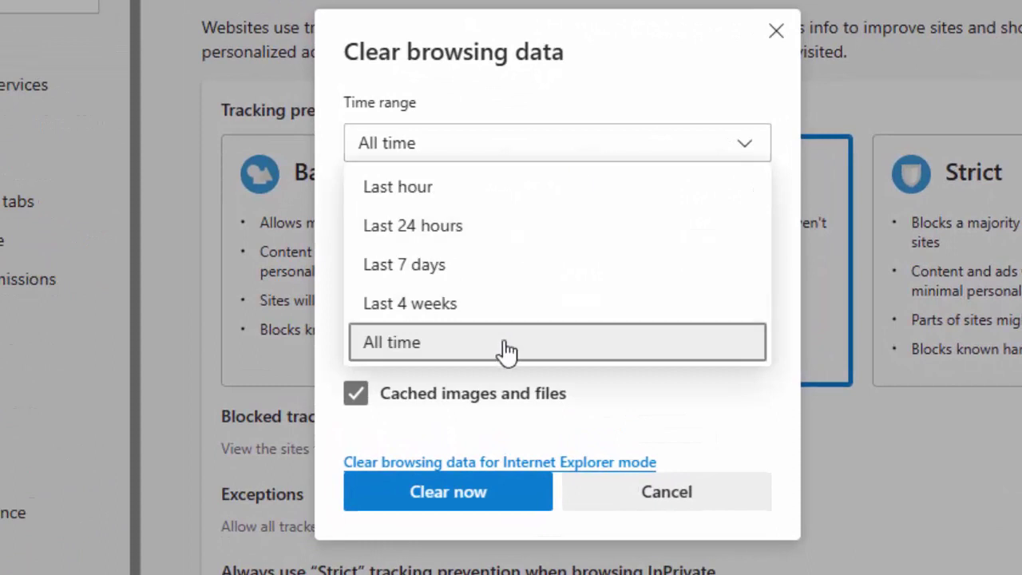
pyautogui.click(441, 377)
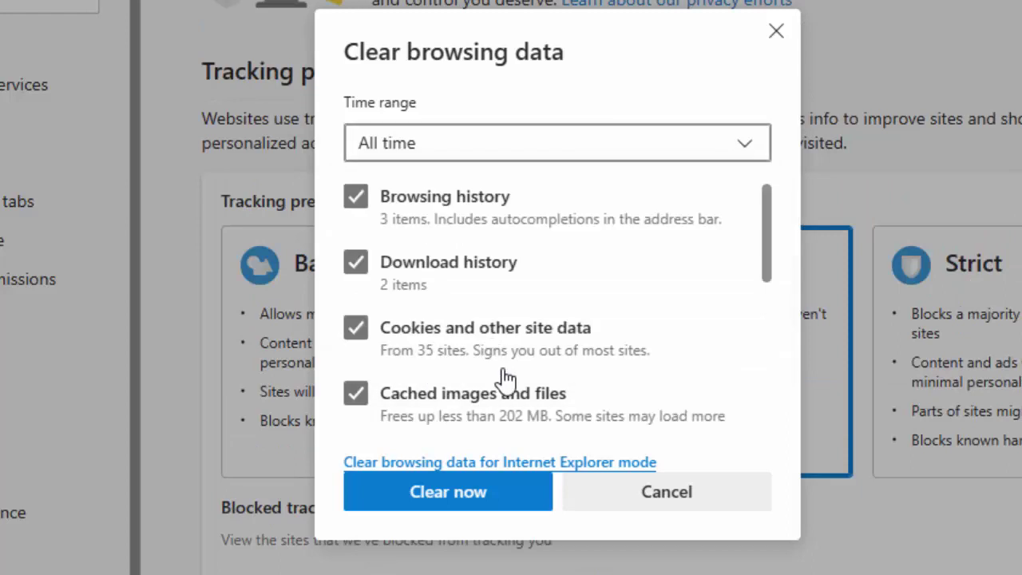
pyautogui.click(356, 198)
pyautogui.scroll(-4, 357, 280)
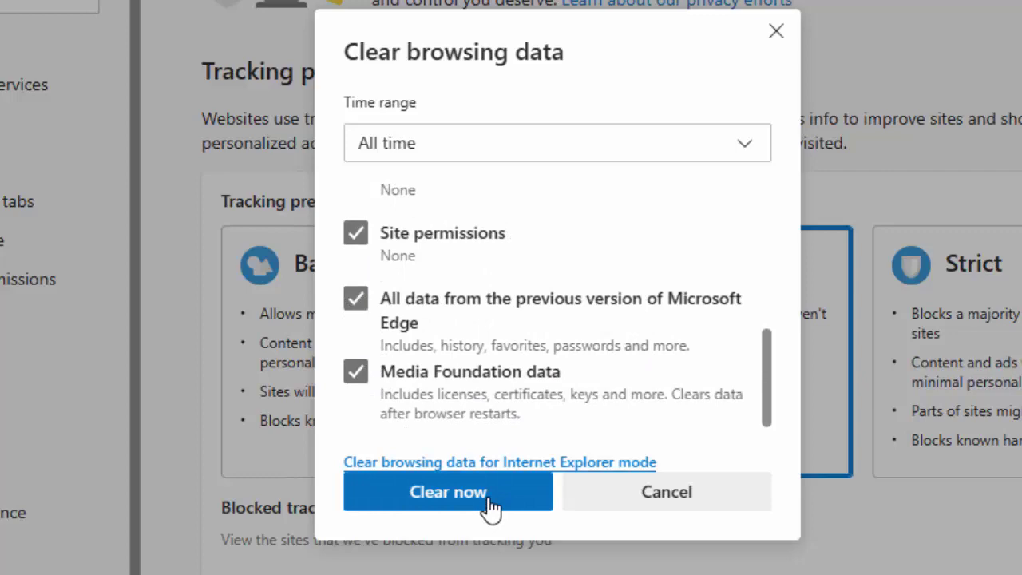
pyautogui.click(549, 496)
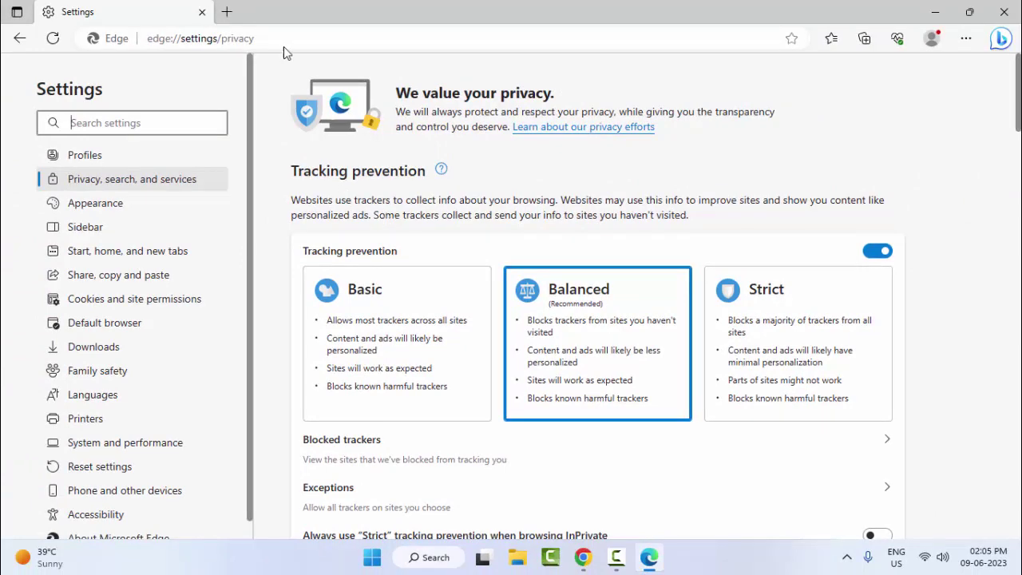
# Step: Go to Edge's Reset settings page and start restoring settings to their default values
pyautogui.click(228, 12)
pyautogui.click(202, 12)
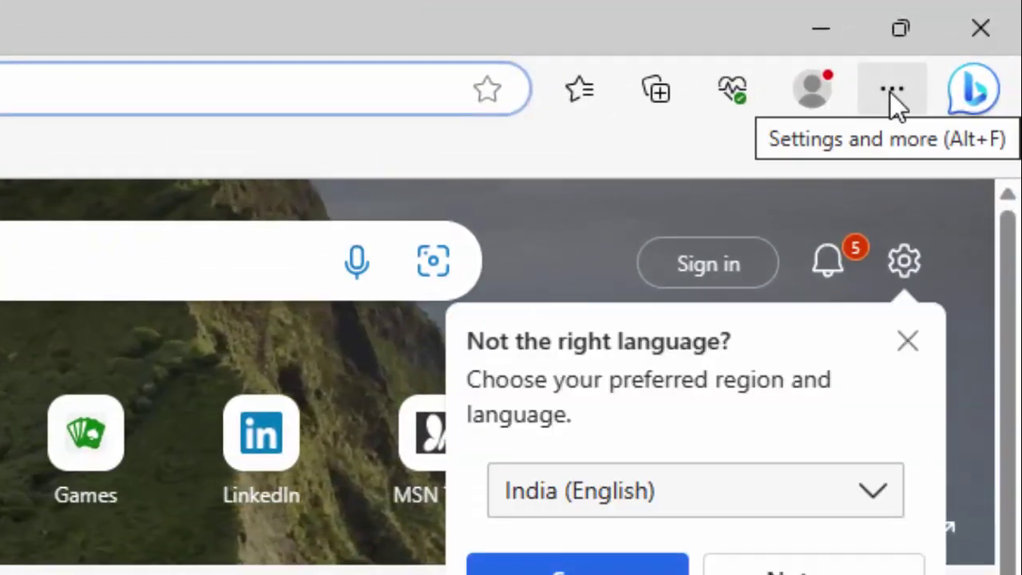
pyautogui.click(890, 91)
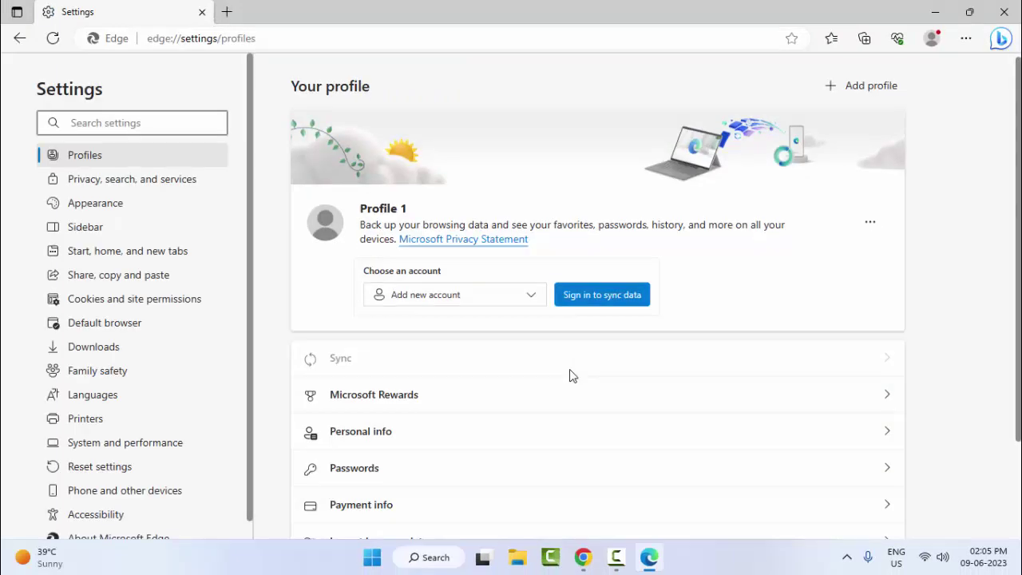
pyautogui.scroll(-2, 568, 379)
pyautogui.scroll(2, 568, 379)
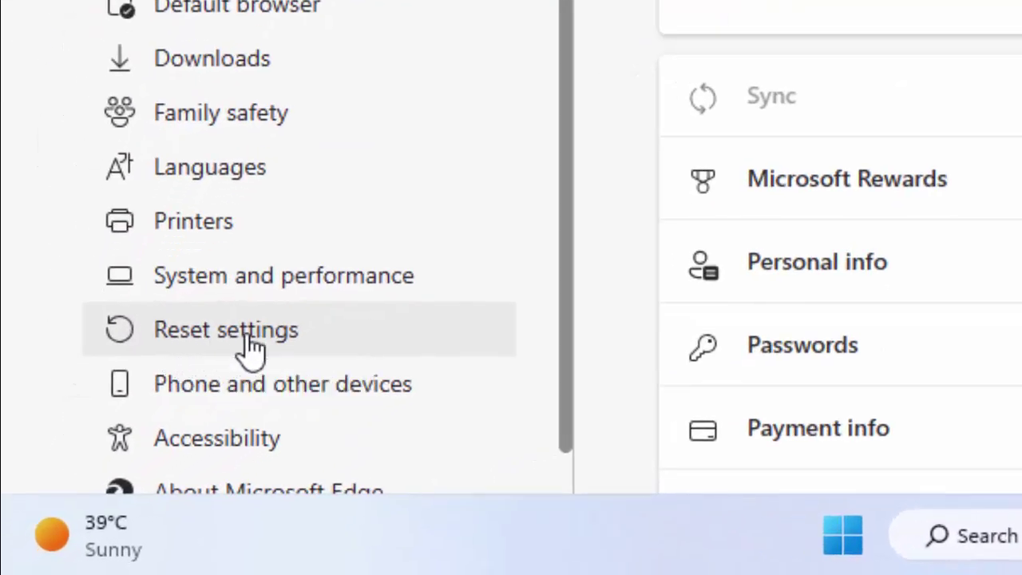
pyautogui.click(252, 349)
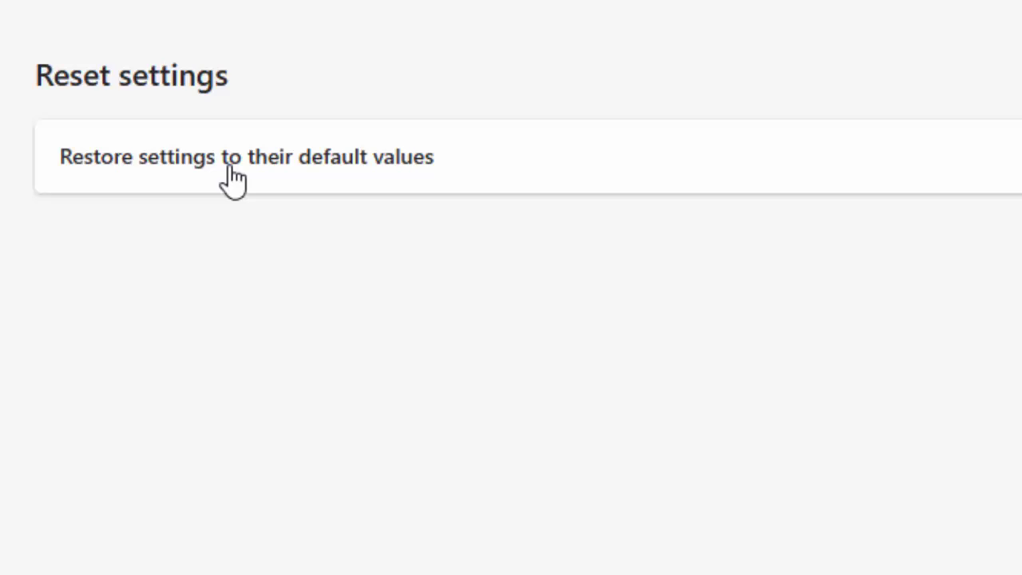
pyautogui.click(343, 179)
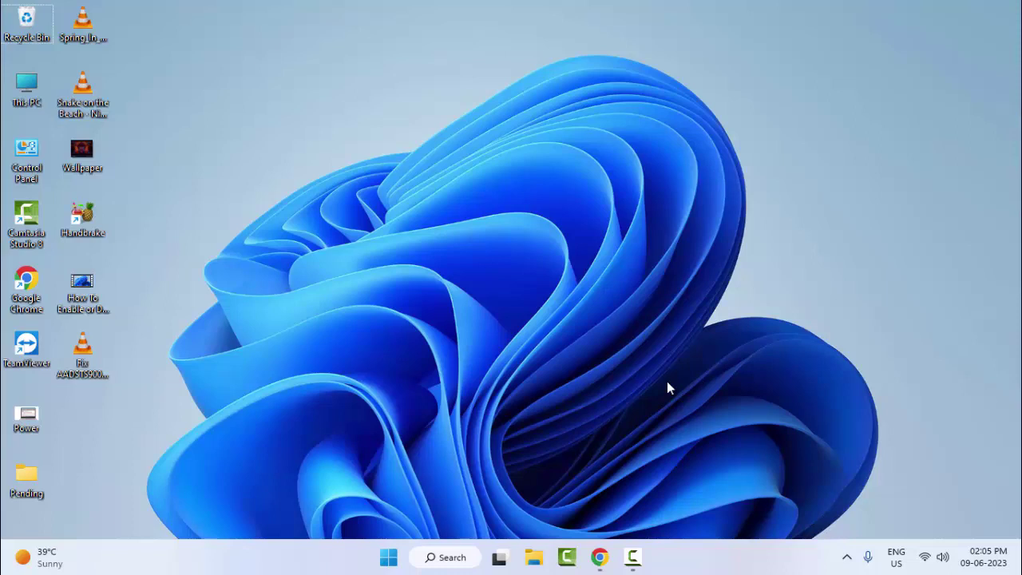
pyautogui.click(389, 557)
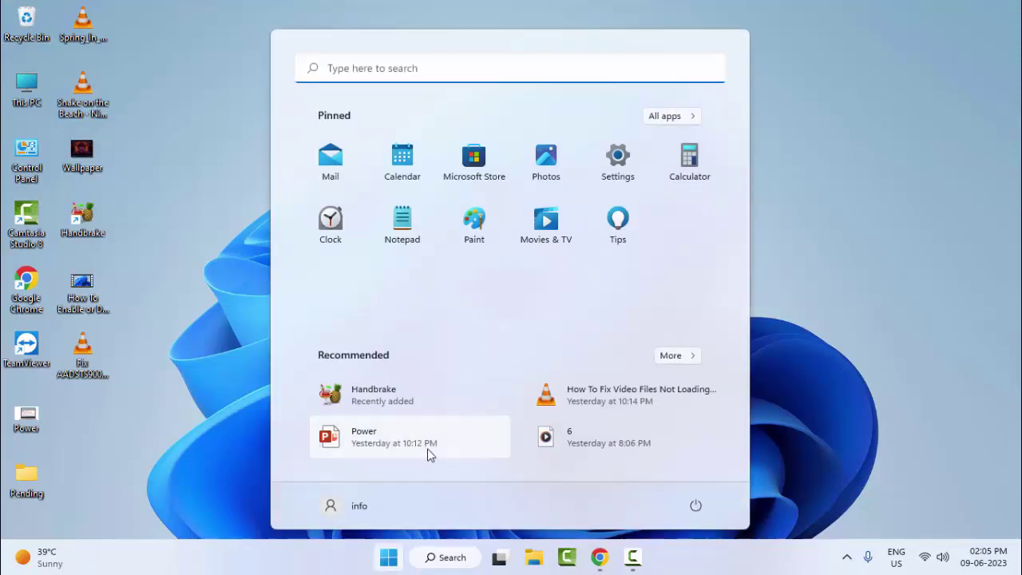
pyautogui.write('command prompt')
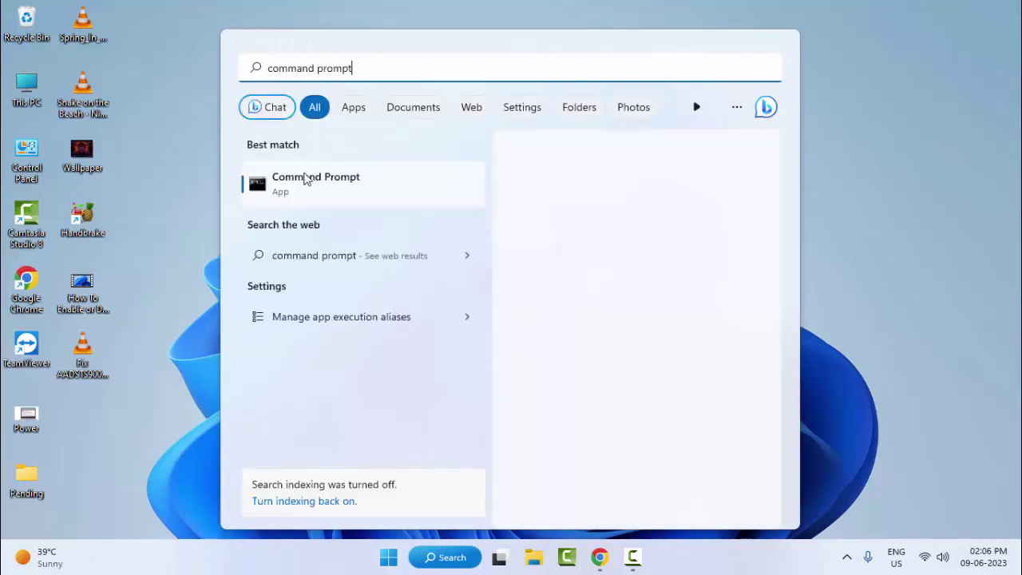
pyautogui.rightClick(309, 183)
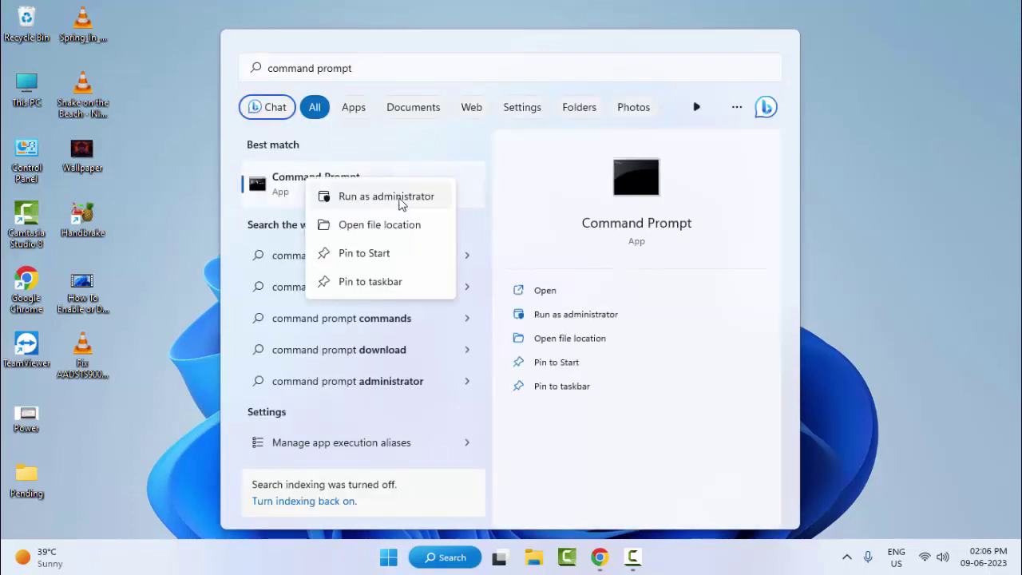
pyautogui.press('Escape')
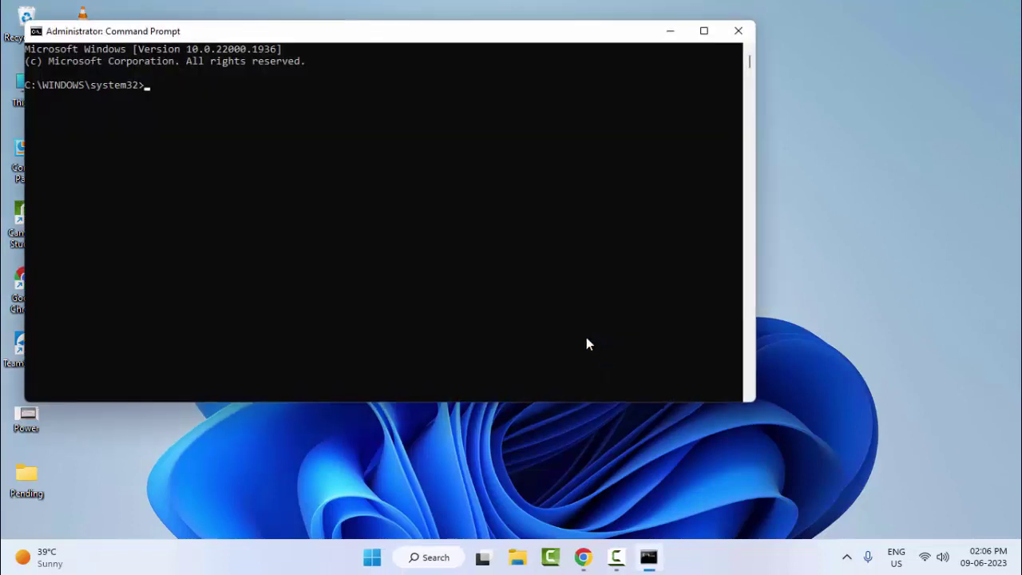
# Step: Maximize Command Prompt and run ipconfig /release, ipconfig /flushdns, then ipconfig /renew
pyautogui.click(709, 32)
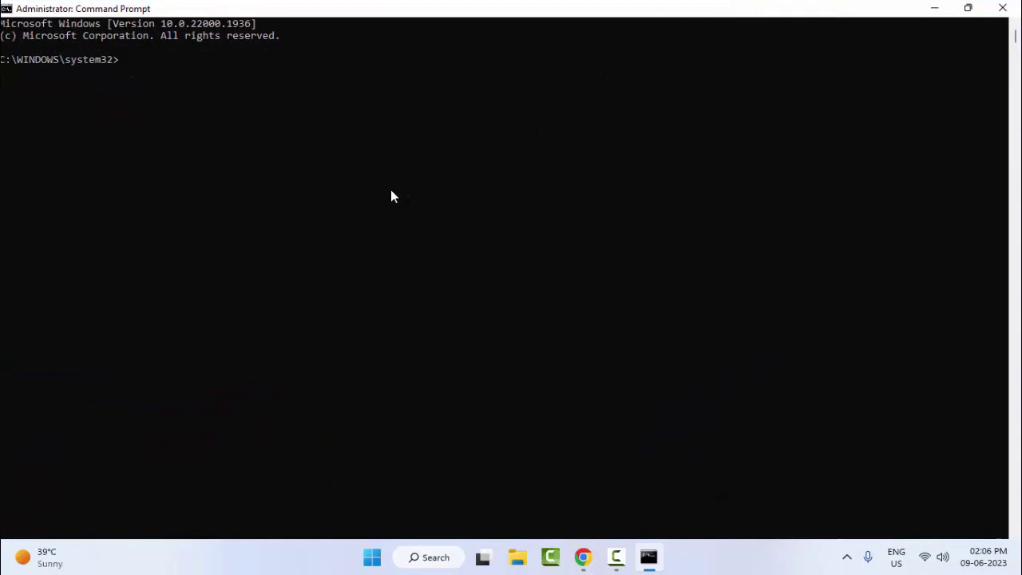
pyautogui.write('ipconfi')
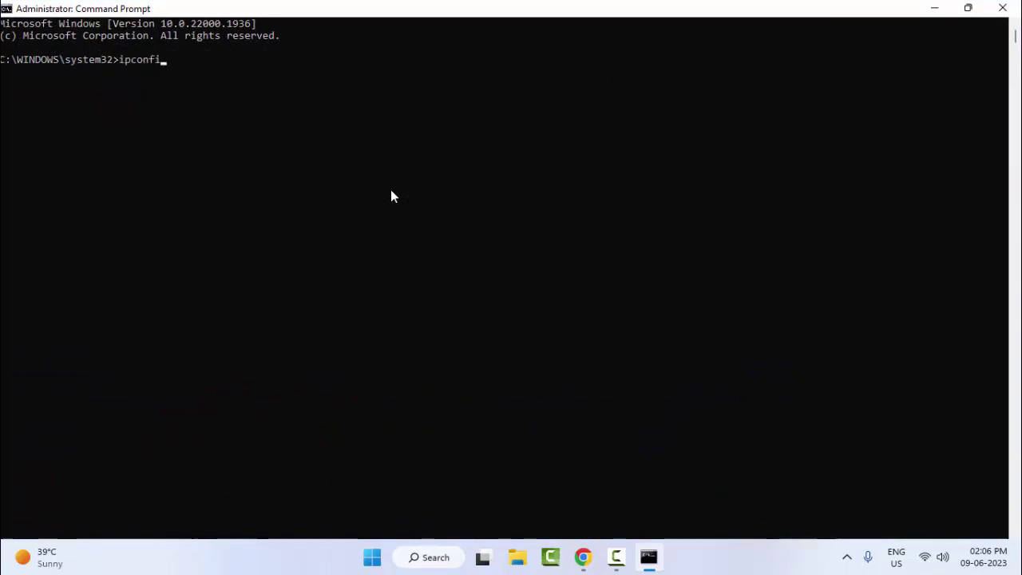
pyautogui.write('g /r')
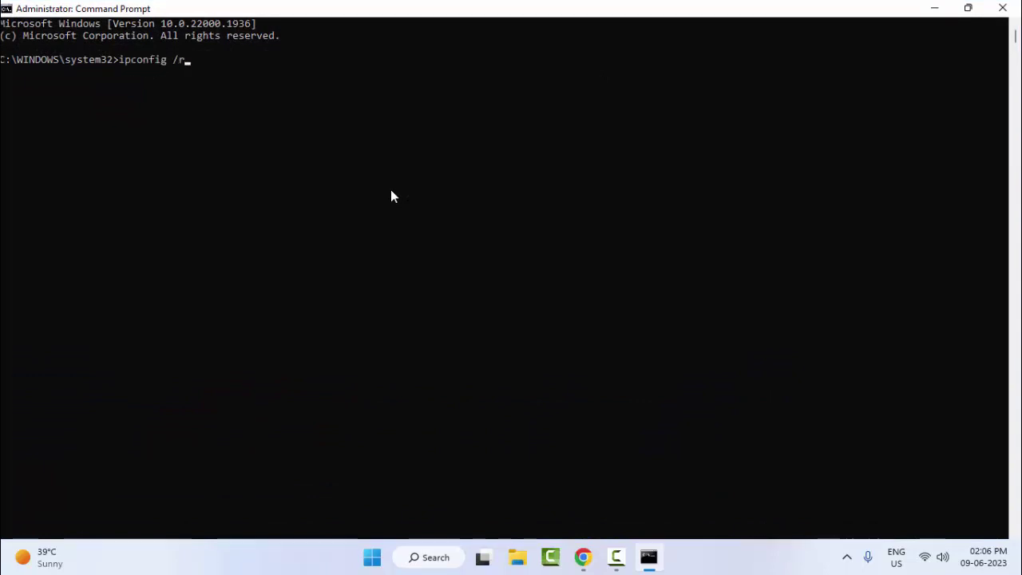
pyautogui.write('elease')
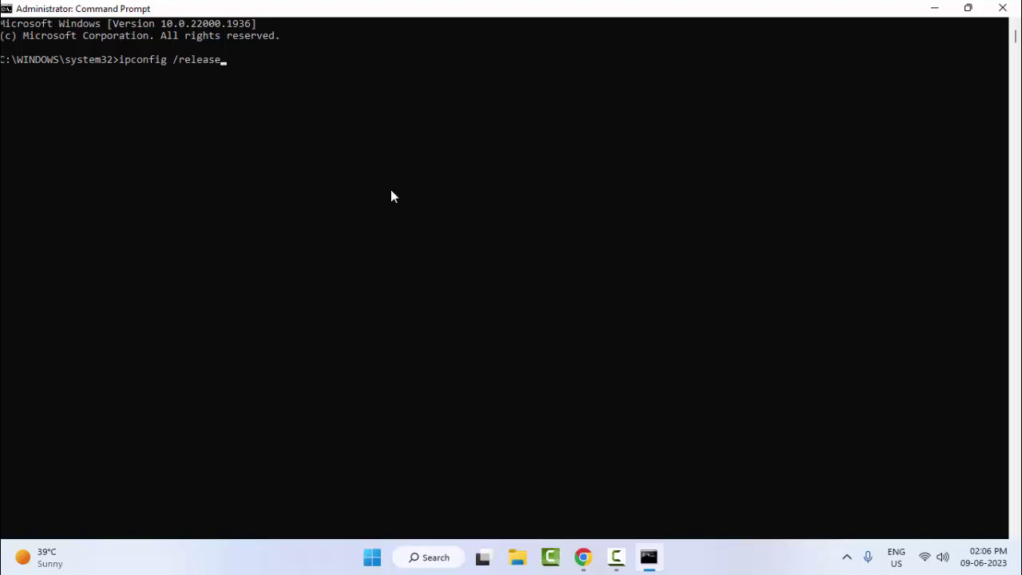
pyautogui.press('Return')
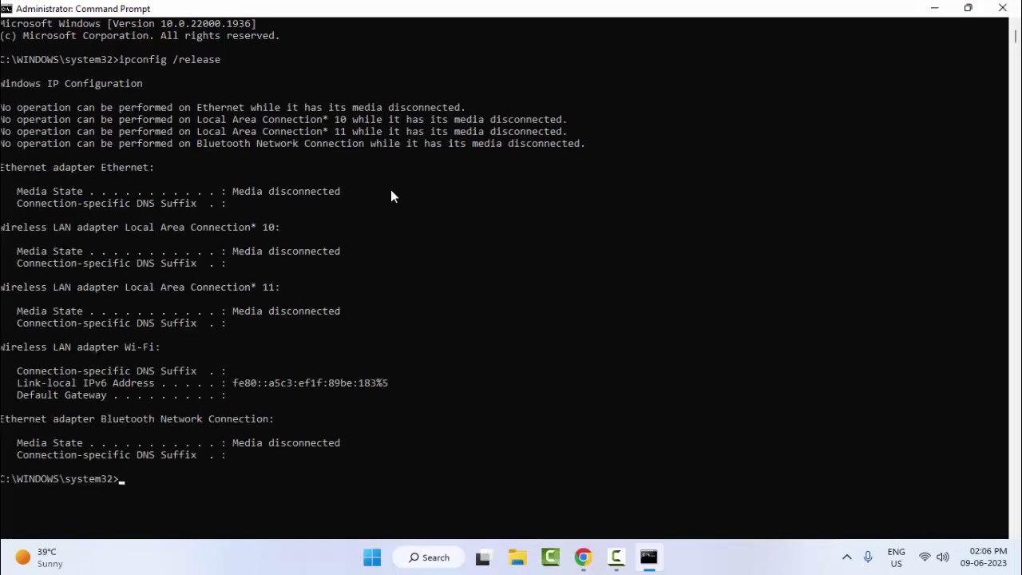
pyautogui.write('ipconfig /')
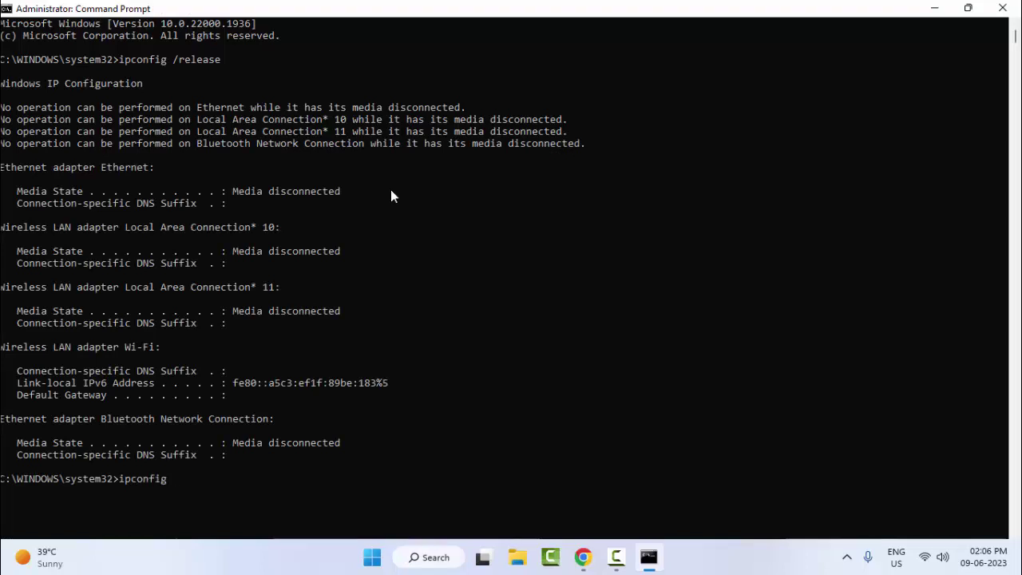
pyautogui.write('flushdns')
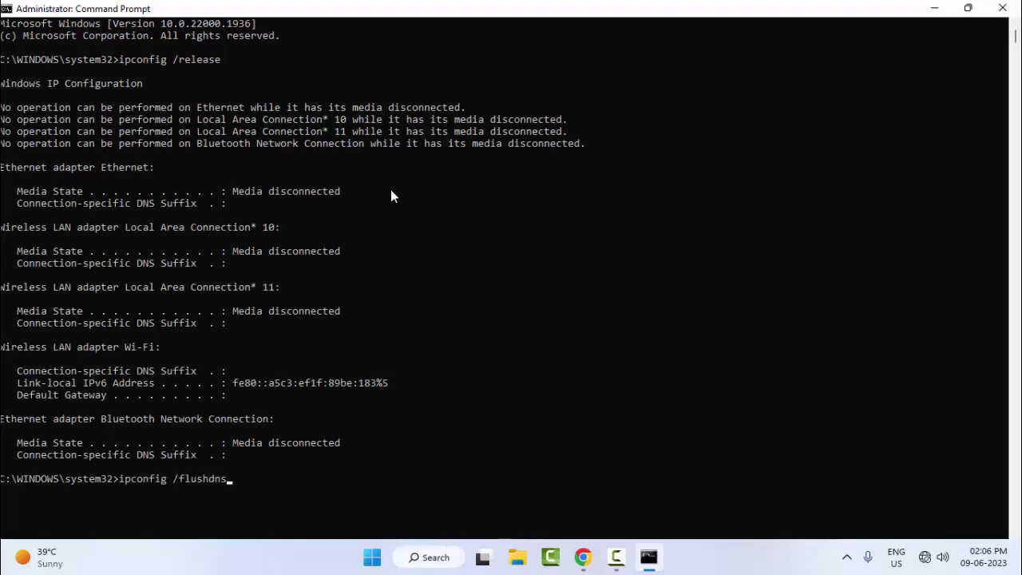
pyautogui.press('Return')
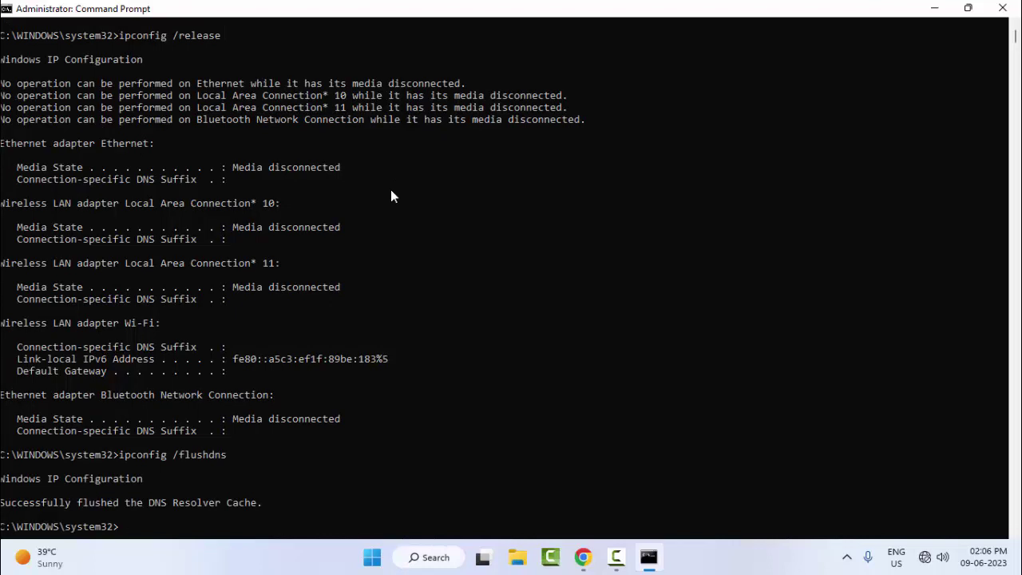
pyautogui.write('ipconfig /renew')
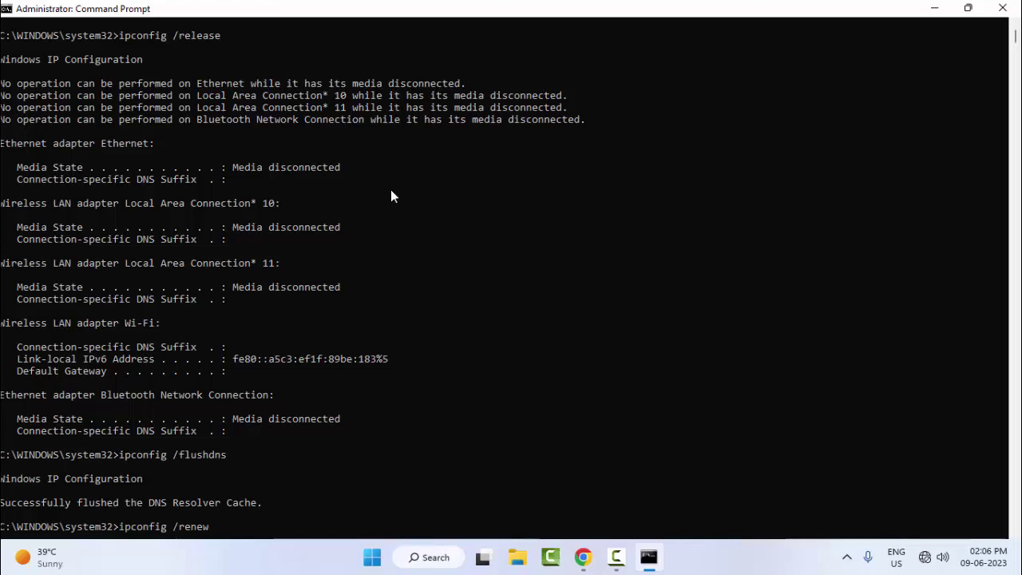
pyautogui.press('Return')
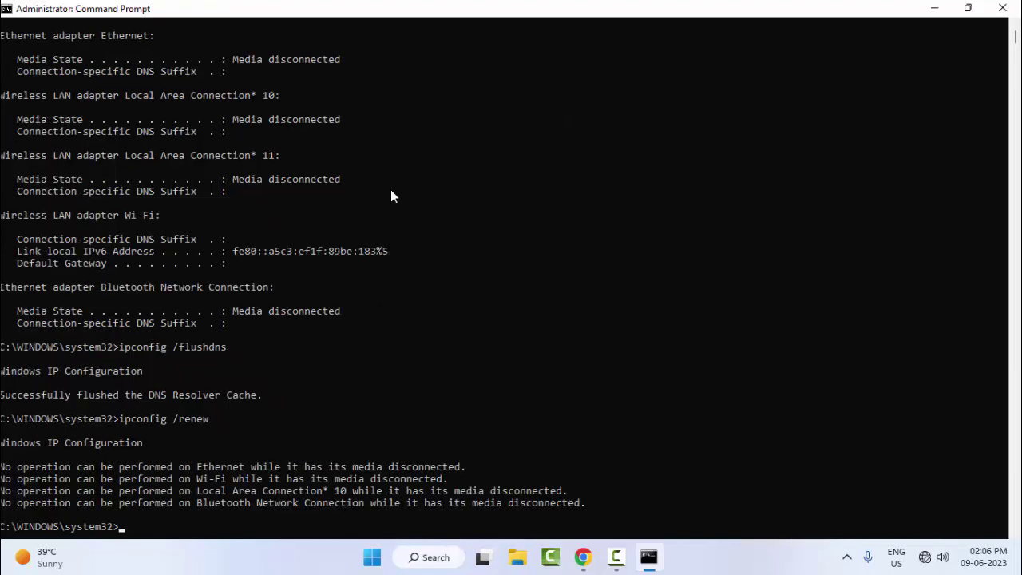
# Step: Run 'netsh int ip reset' followed by 'netsh winsock reset'
pyautogui.write('netsh int ip r')
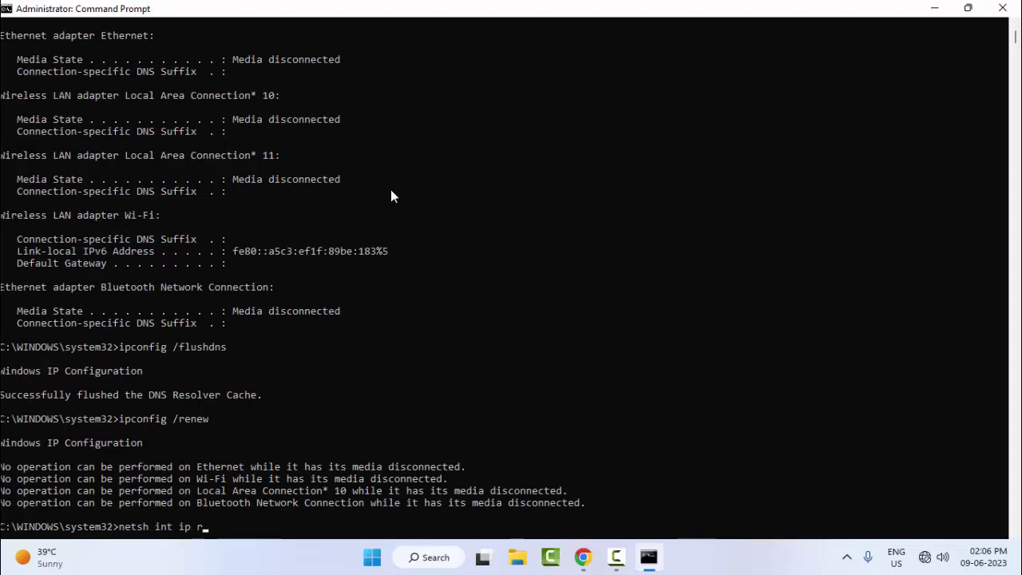
pyautogui.write('eset')
pyautogui.press('Return')
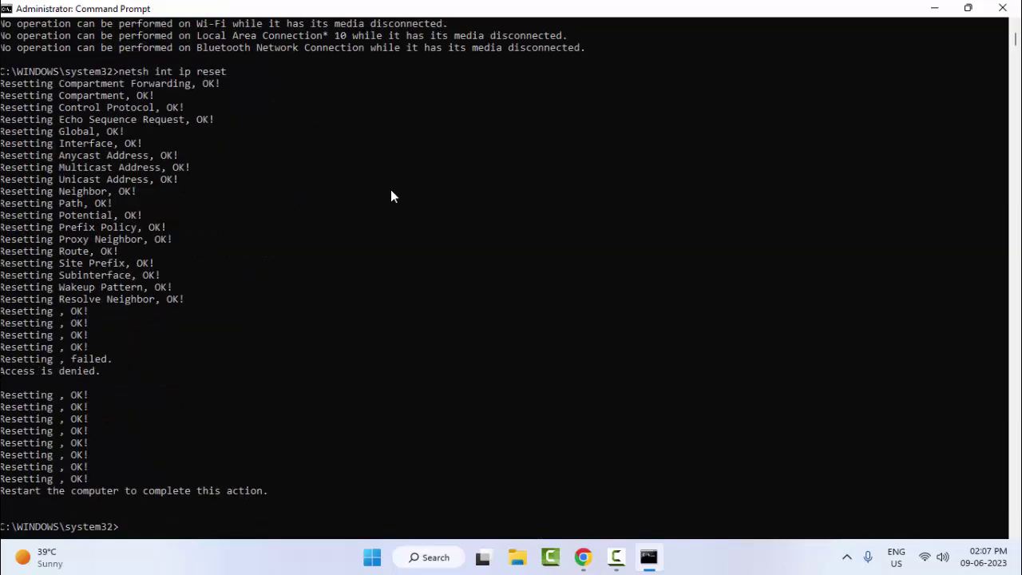
pyautogui.write('netsh')
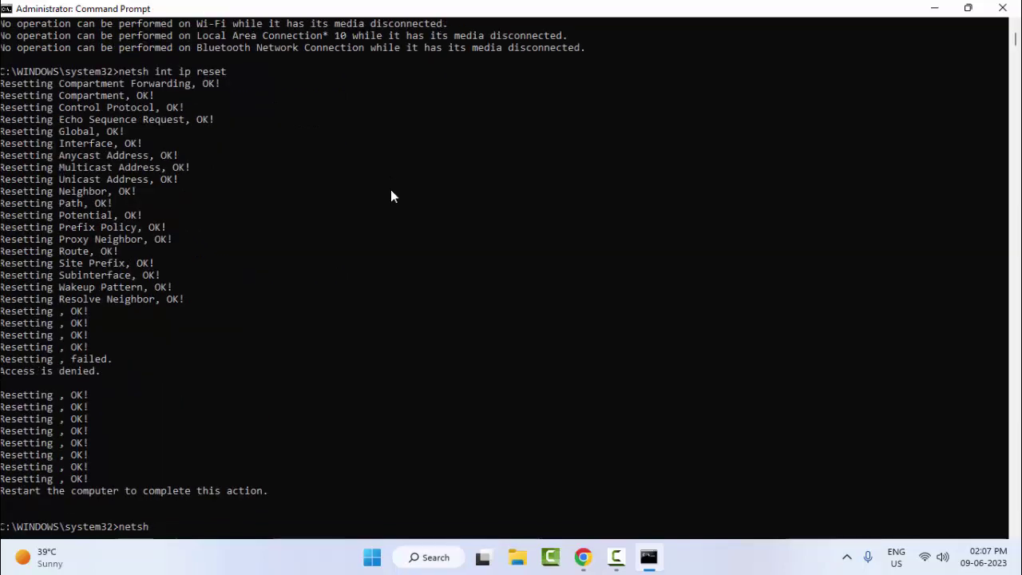
pyautogui.write(' winsock reset')
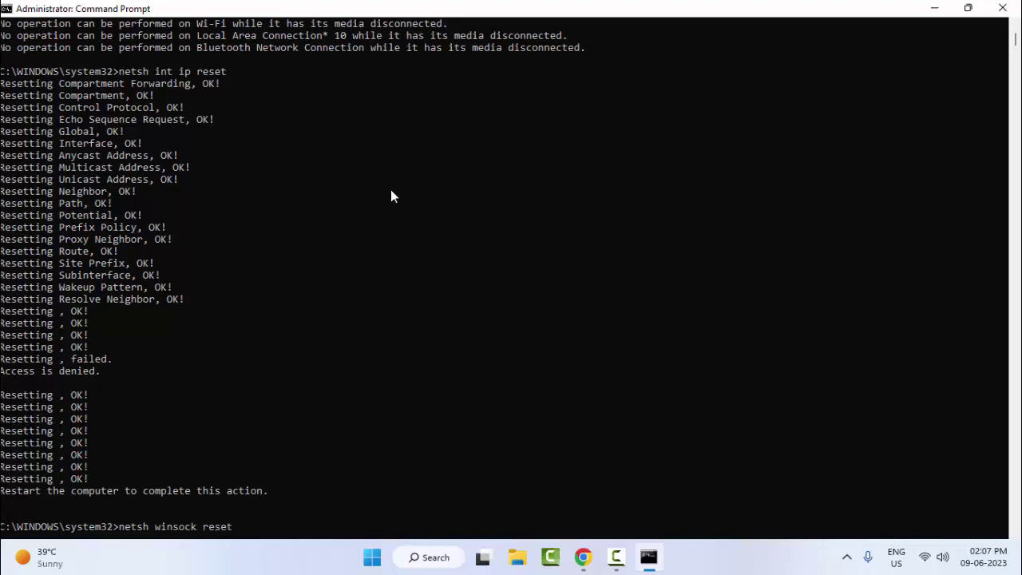
pyautogui.press('Return')
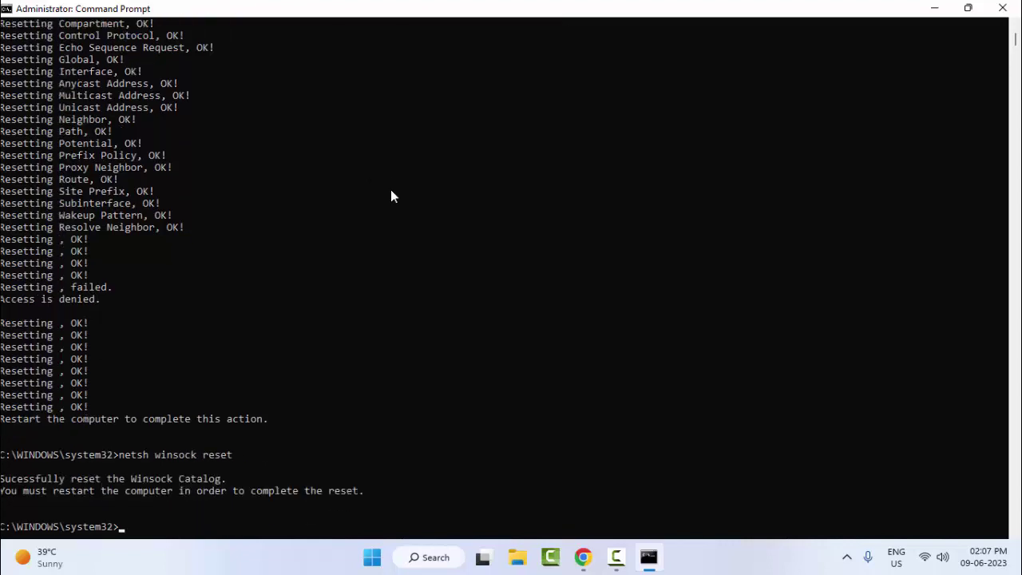
# Step: Close the administrator Command Prompt window
pyautogui.click(1003, 8)
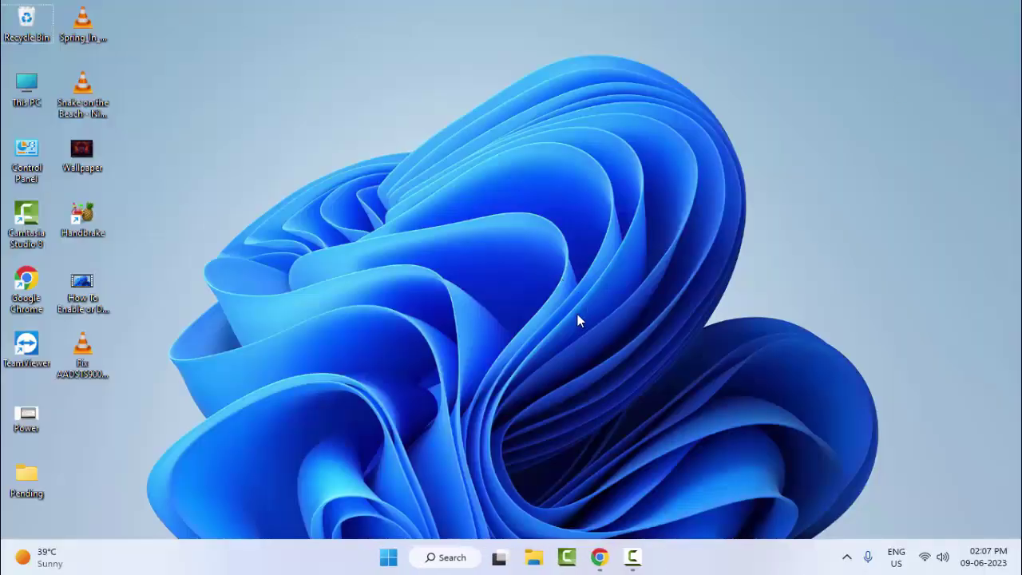